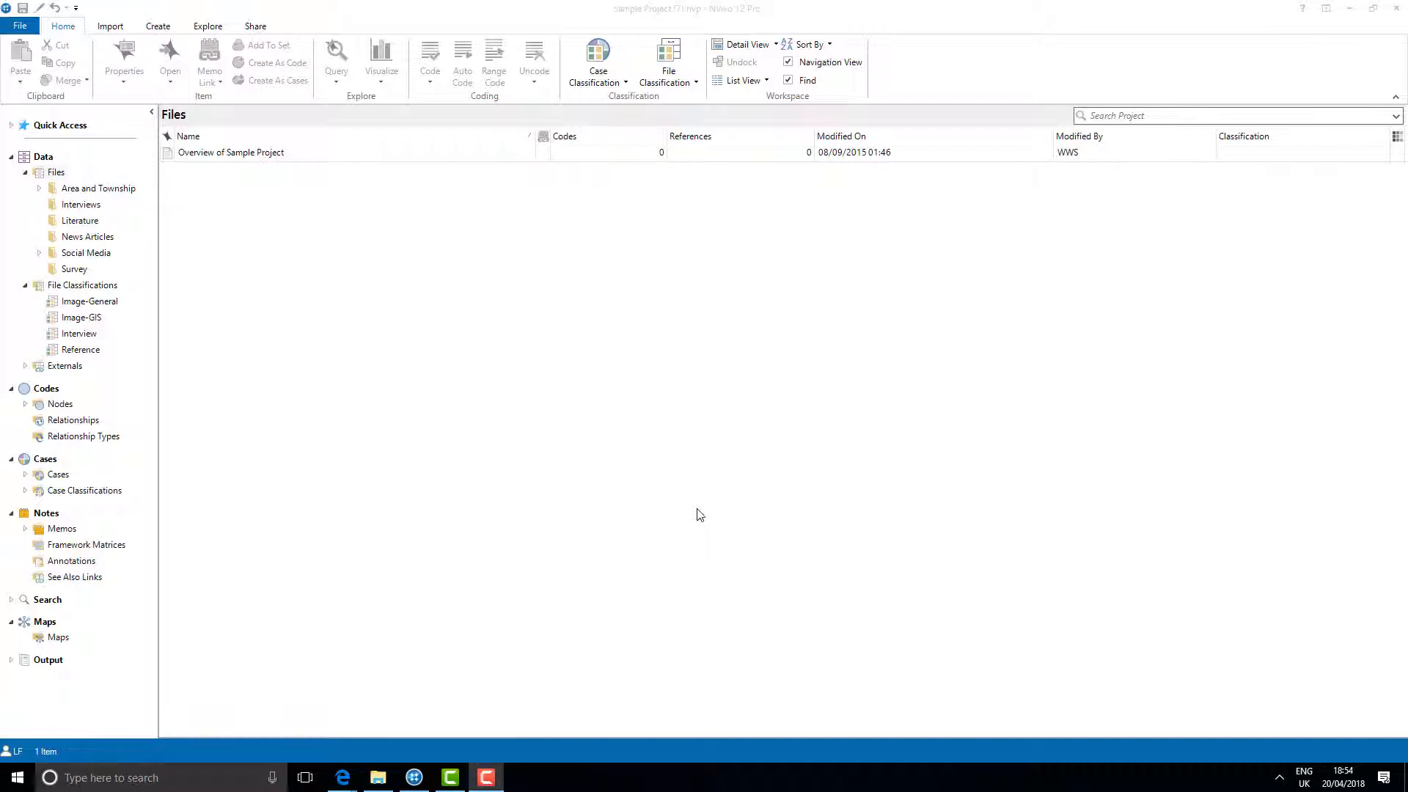
Create a text search query across files and externals for the words "fish shrimp oyster crab flounder".
left_click(223, 28)
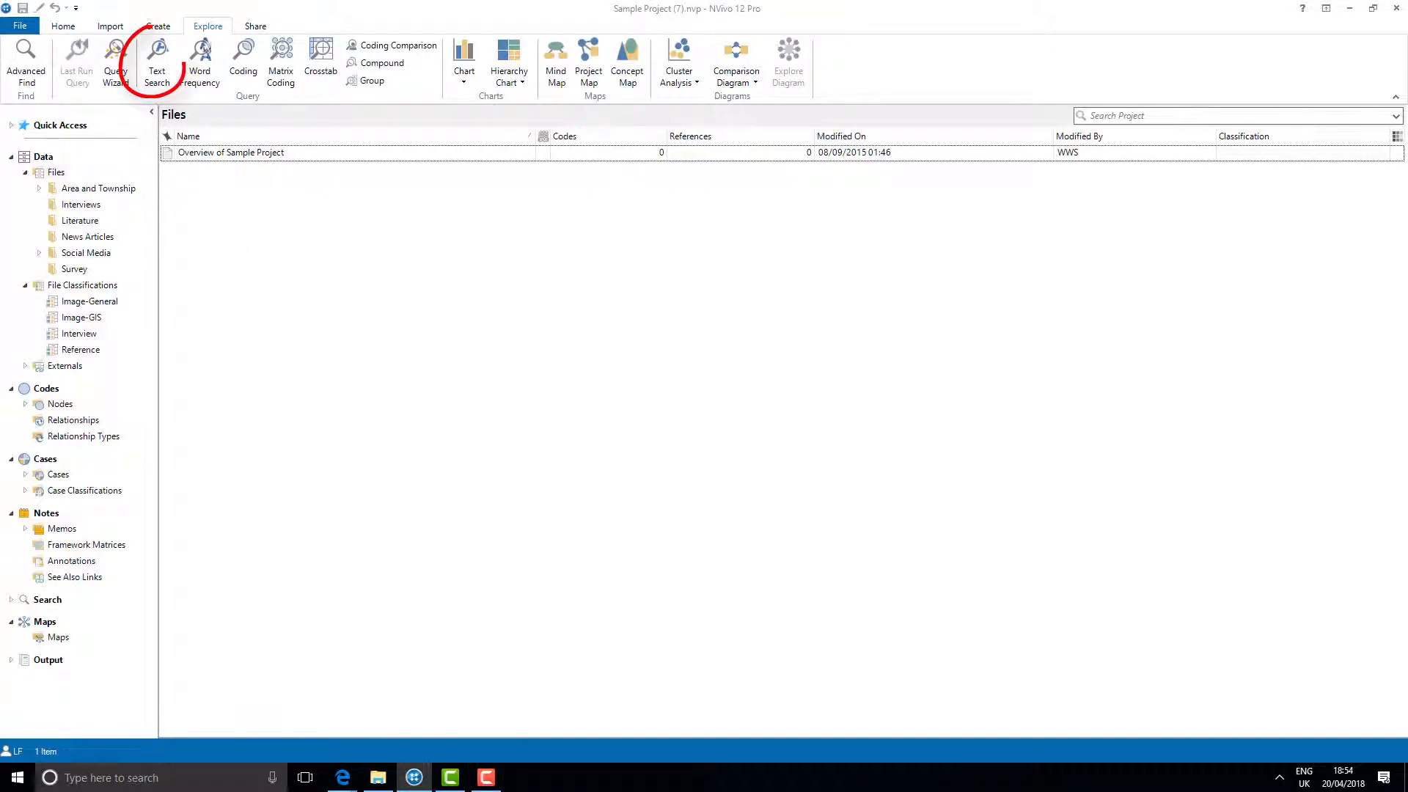
left_click(160, 74)
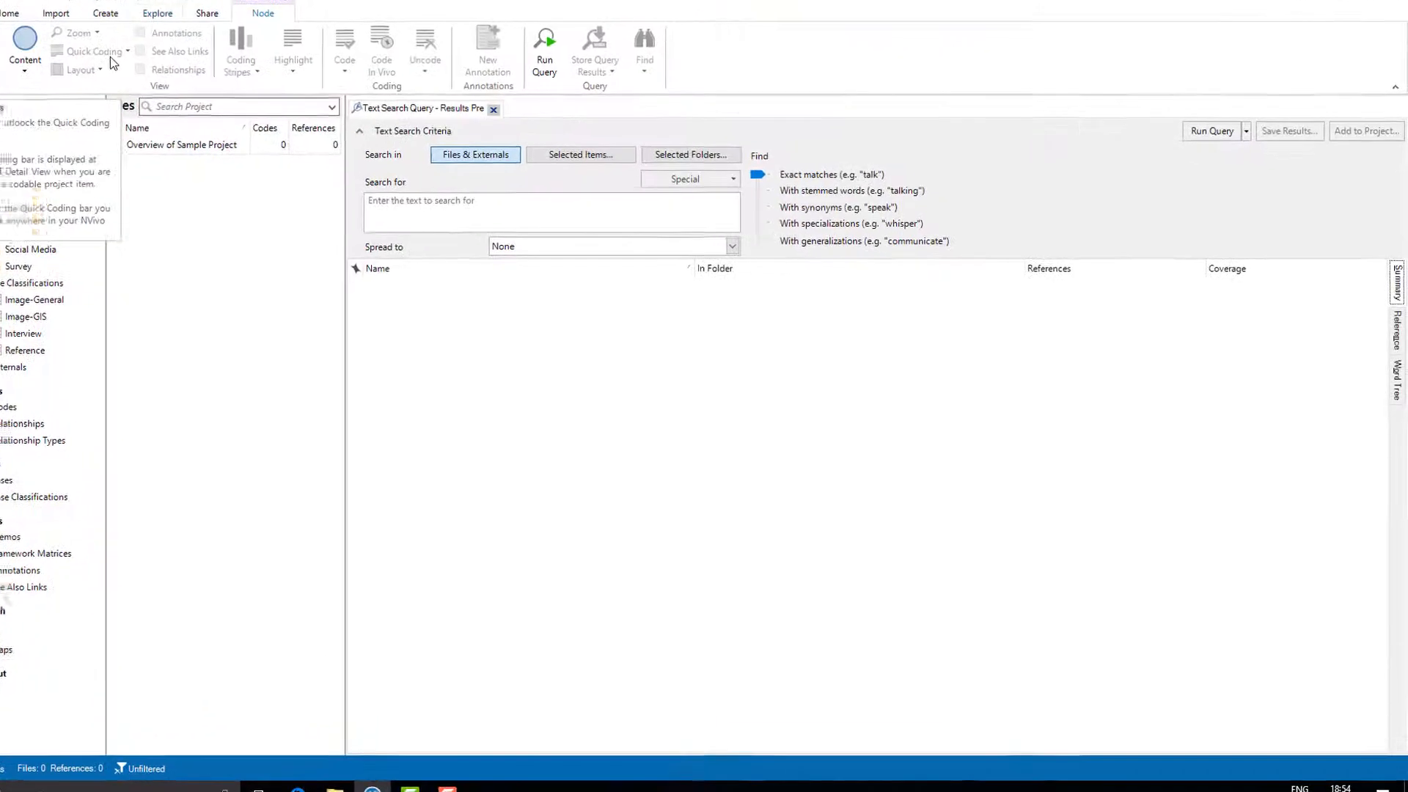
type("fish ")
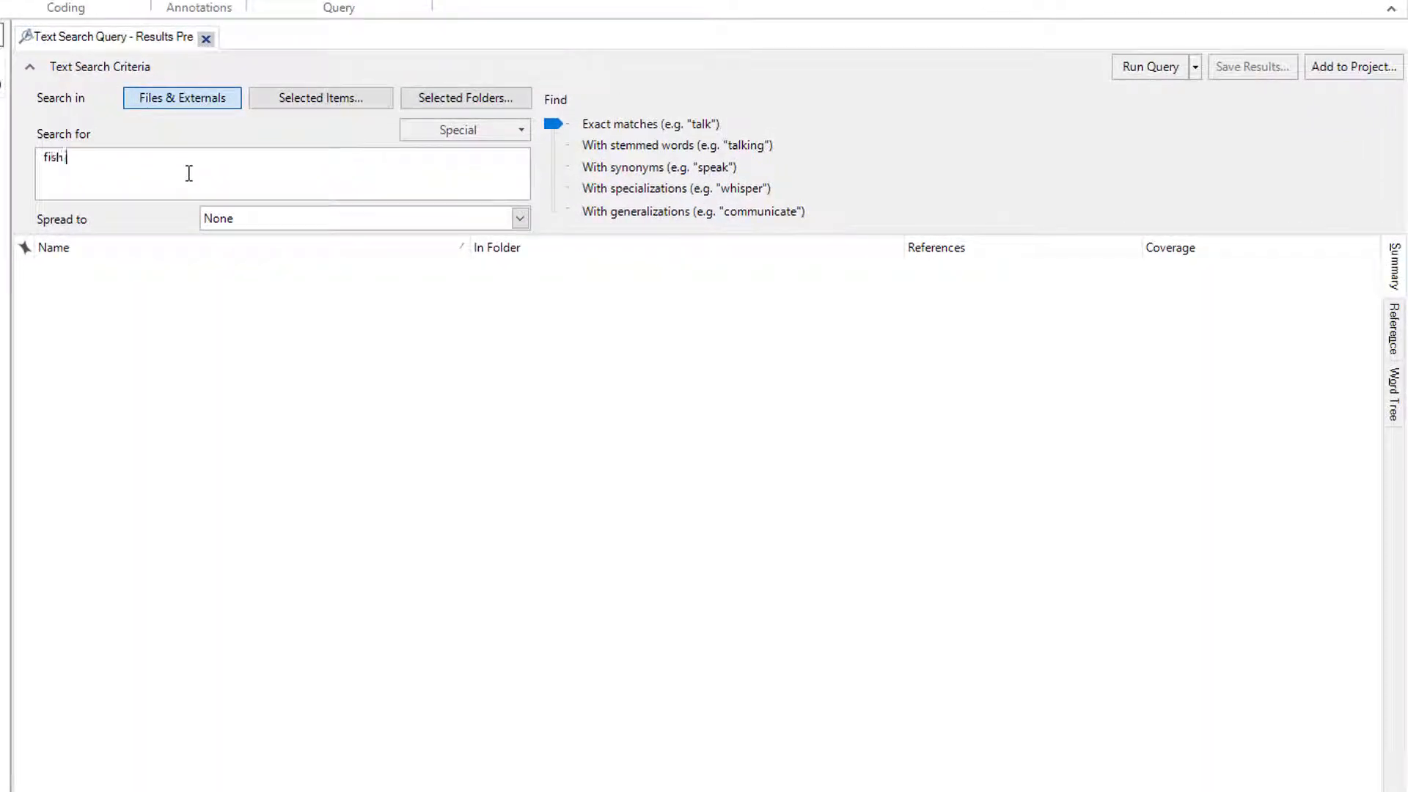
type("shrimp oyster crab ")
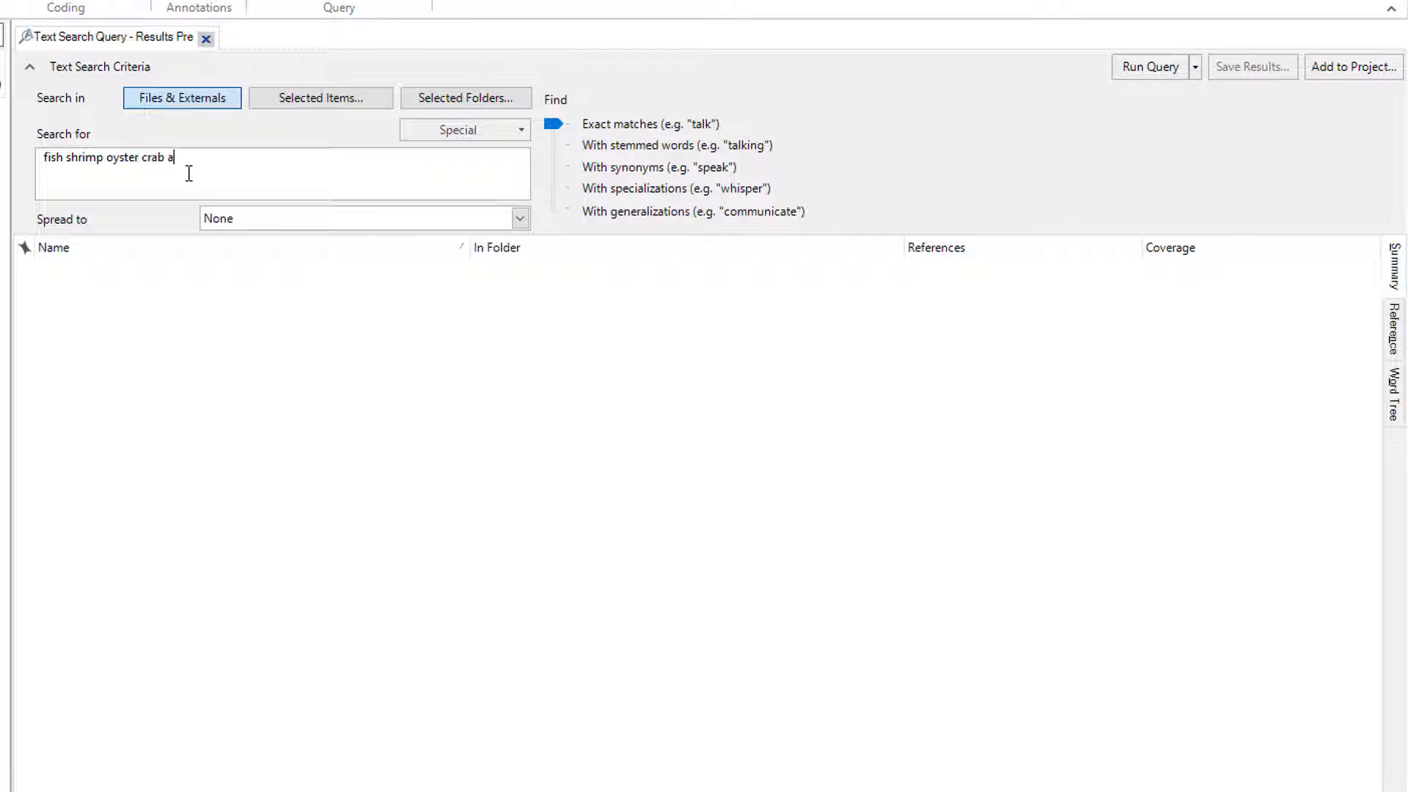
type("flounder")
left_click(456, 132)
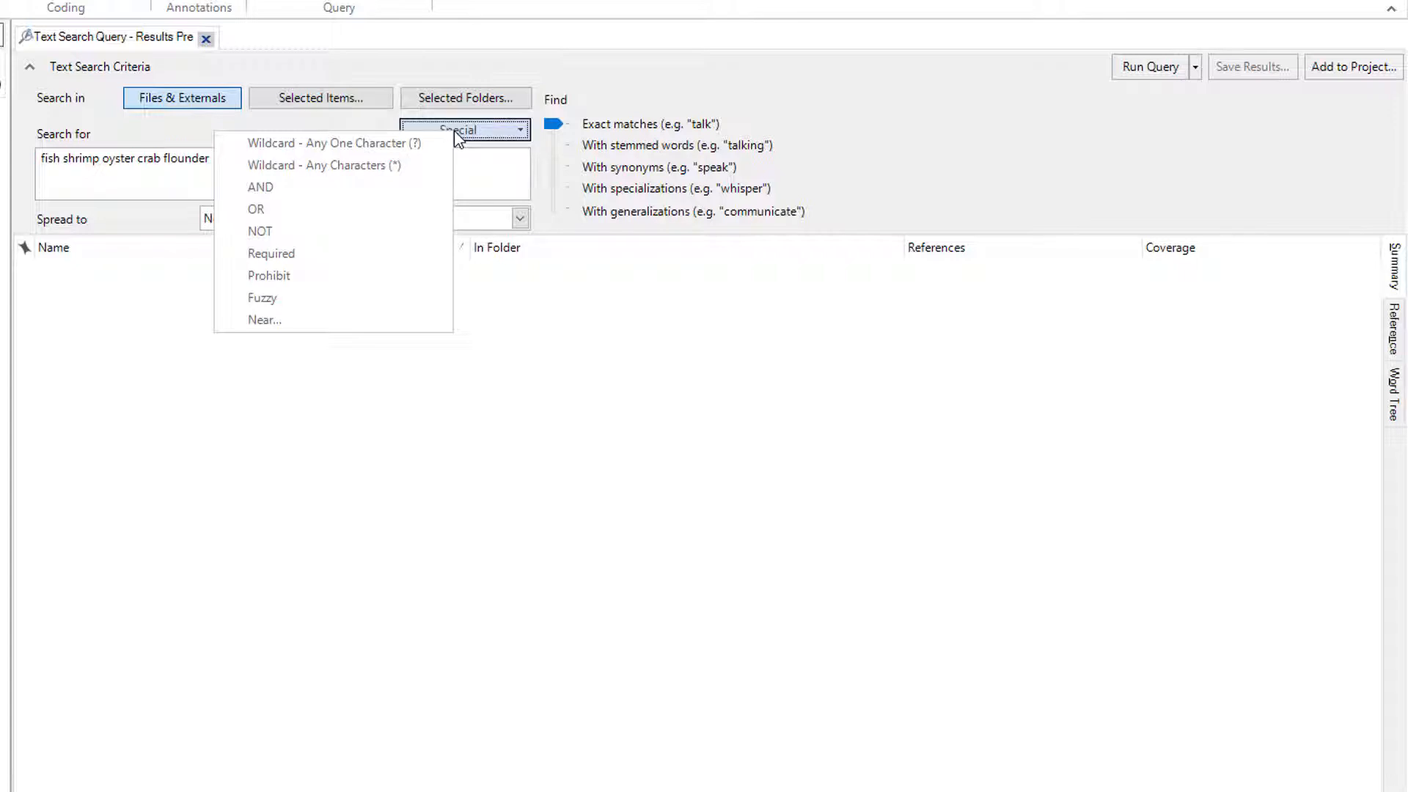
left_click(478, 185)
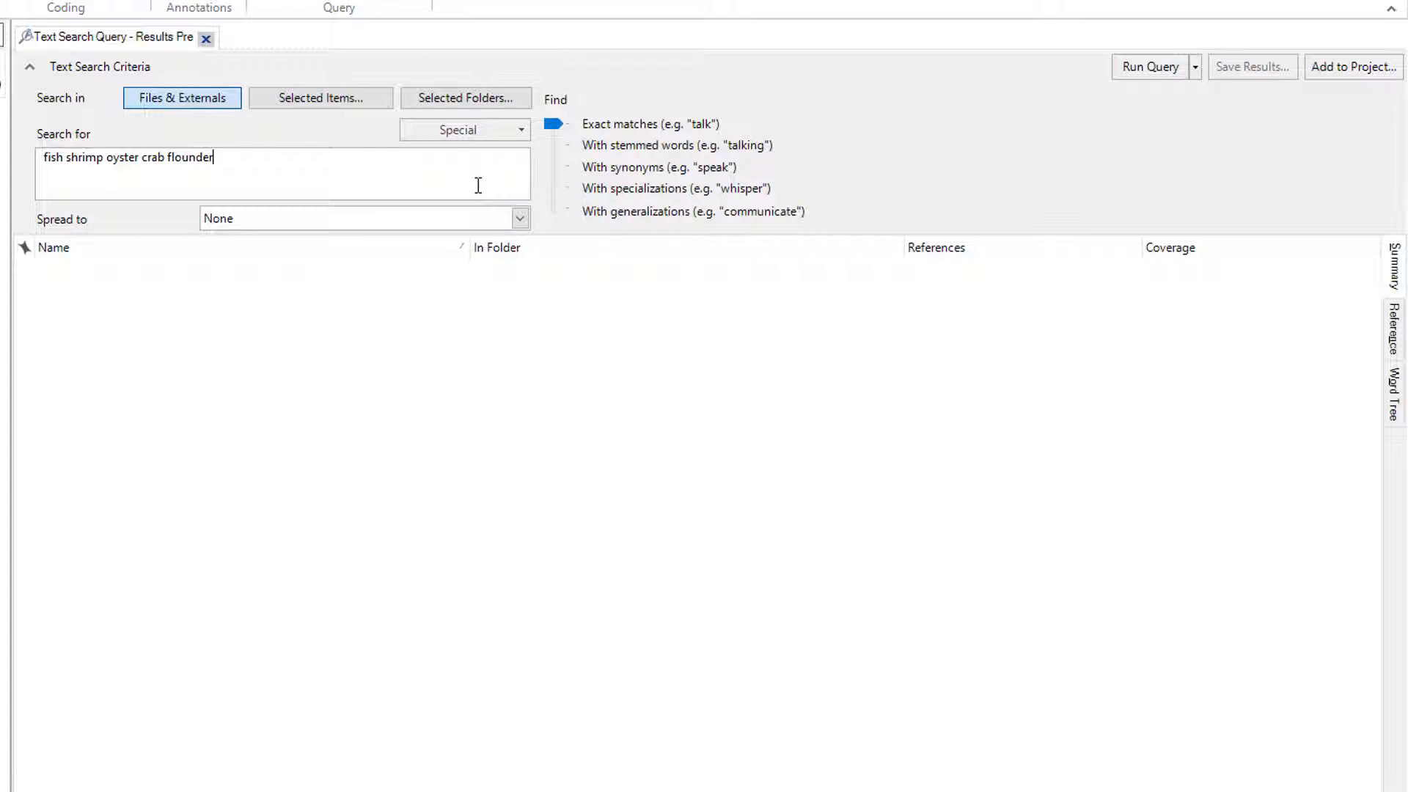
Run the query with stemmed words included and review the reference excerpts it finds.
left_click(554, 149)
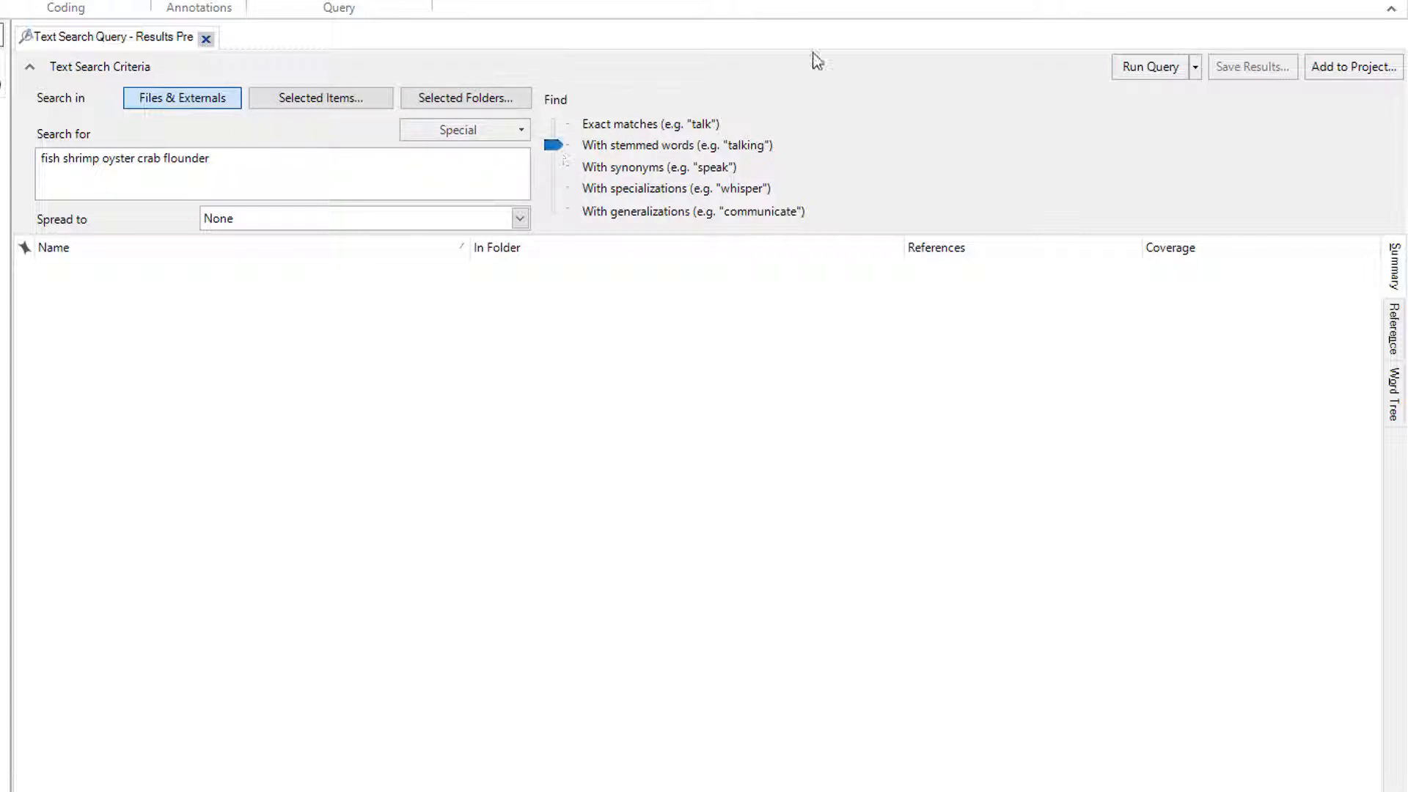
left_click(1137, 63)
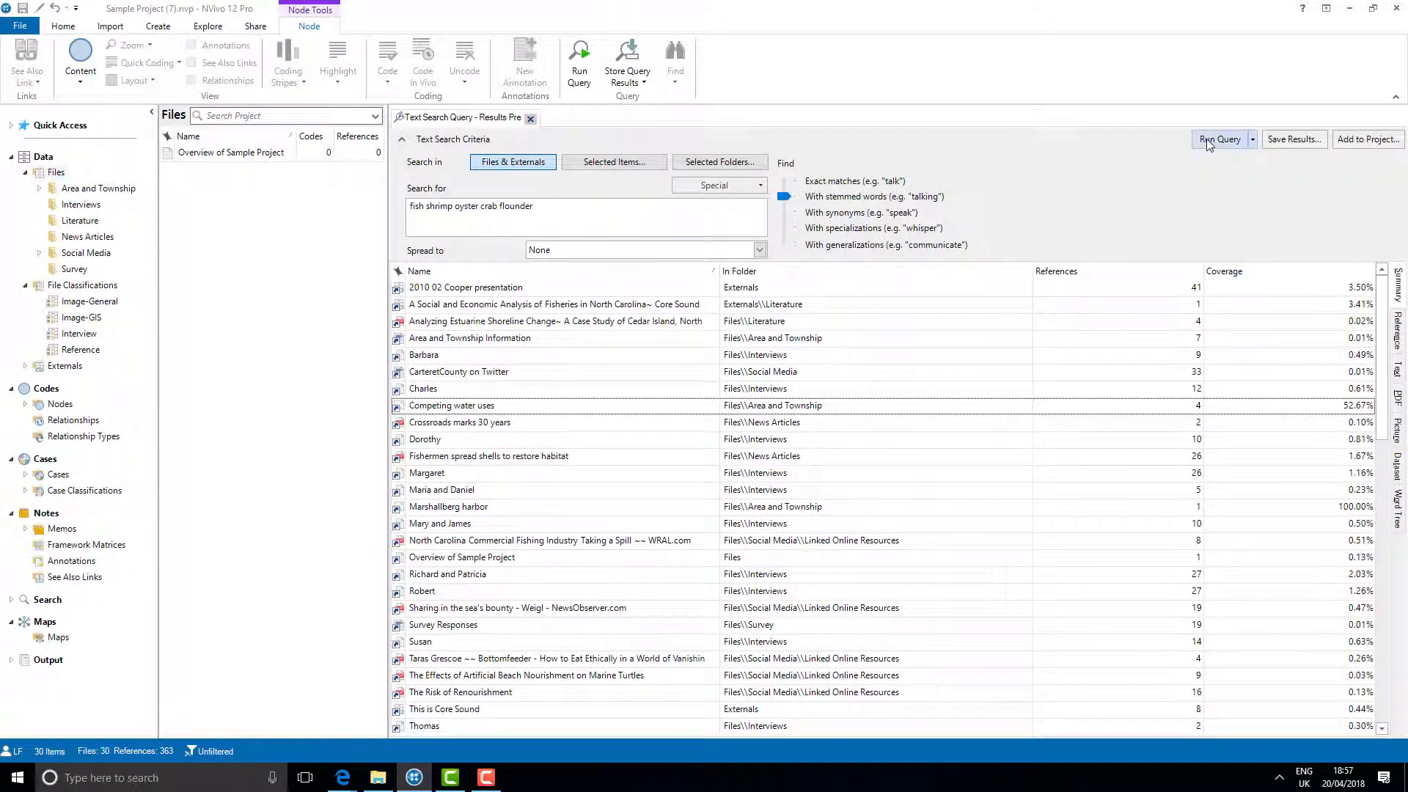
left_click(1397, 321)
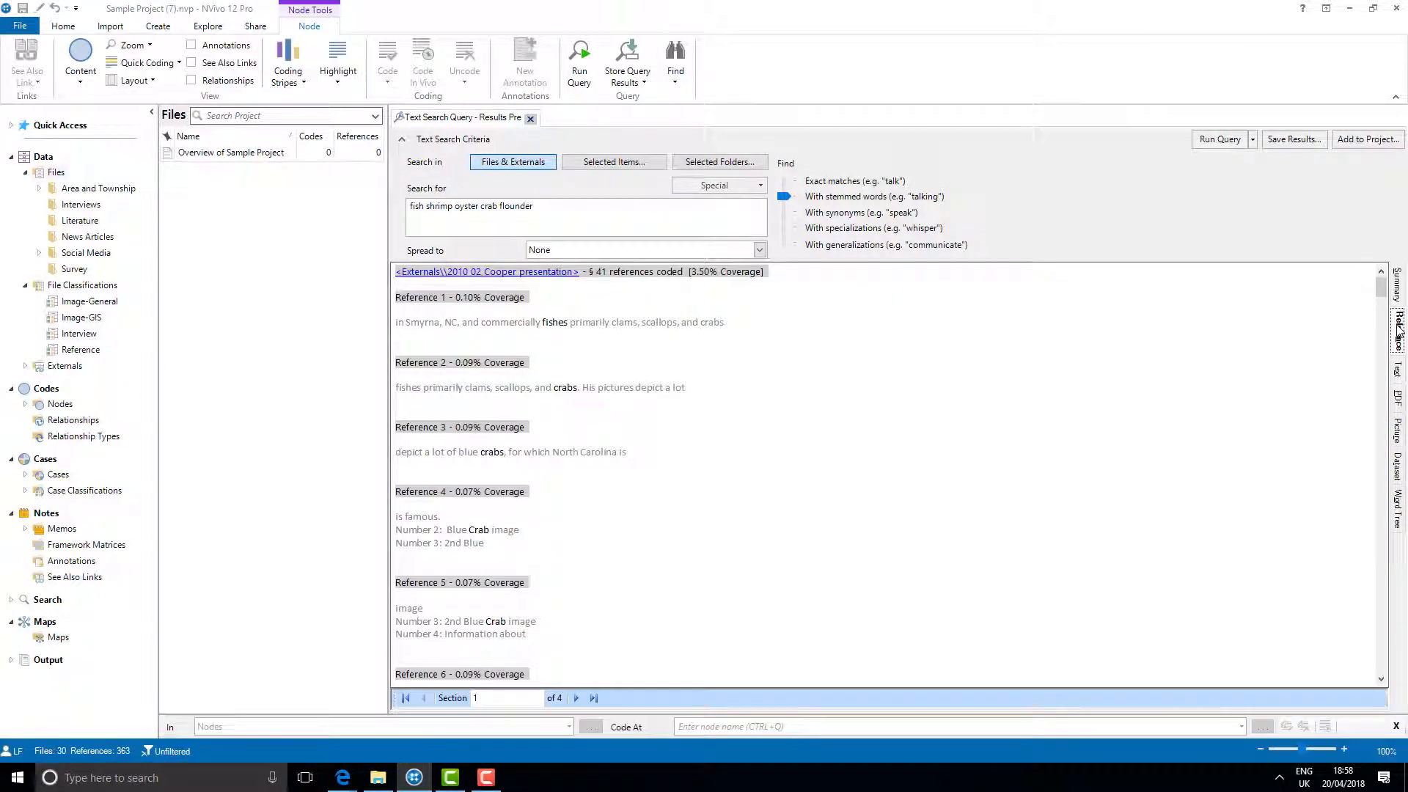
left_click_drag(1381, 288, 1381, 340)
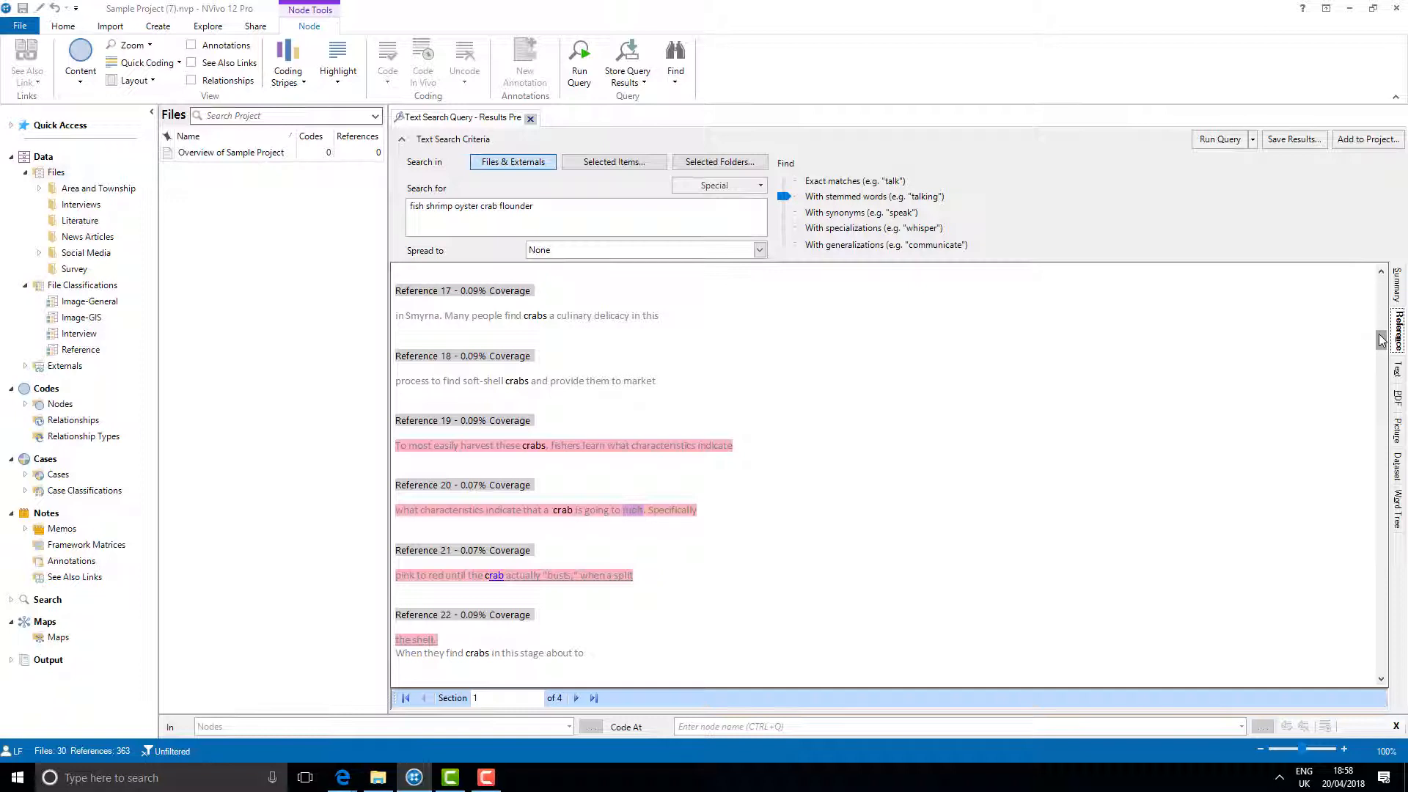
left_click_drag(1380, 339, 1381, 298)
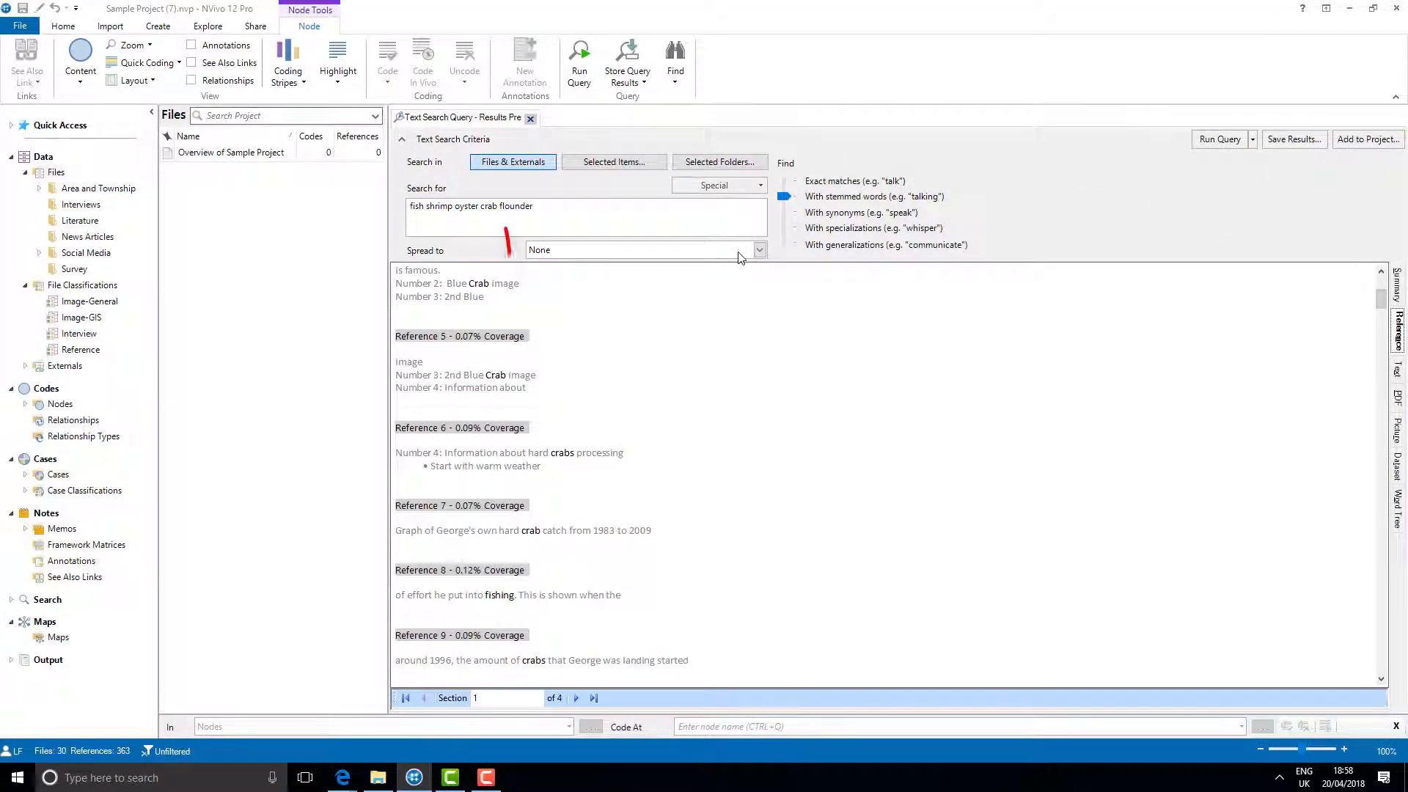
Spread the coding to a custom context of 15 words for both text and picture logs, and rerun the query.
left_click(738, 252)
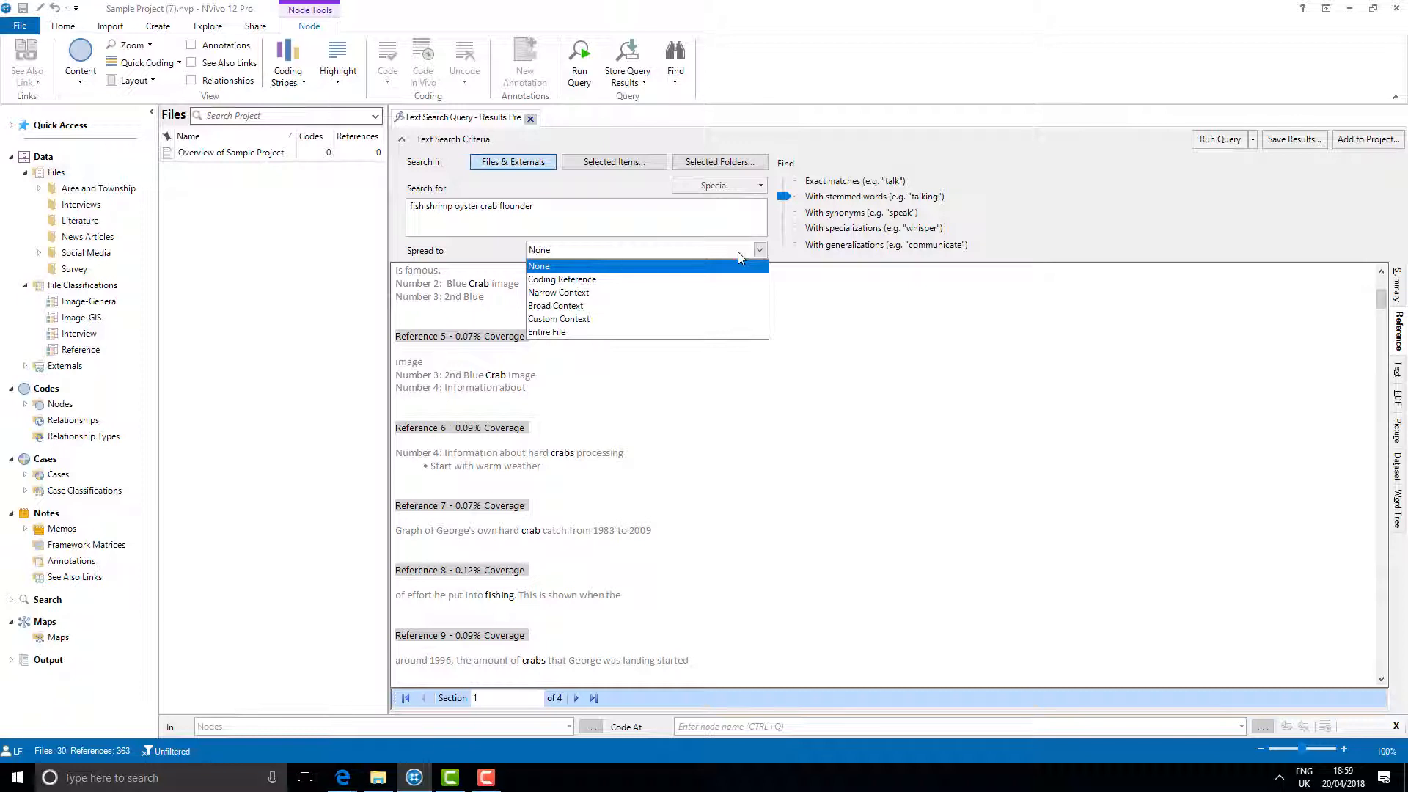
left_click(702, 320)
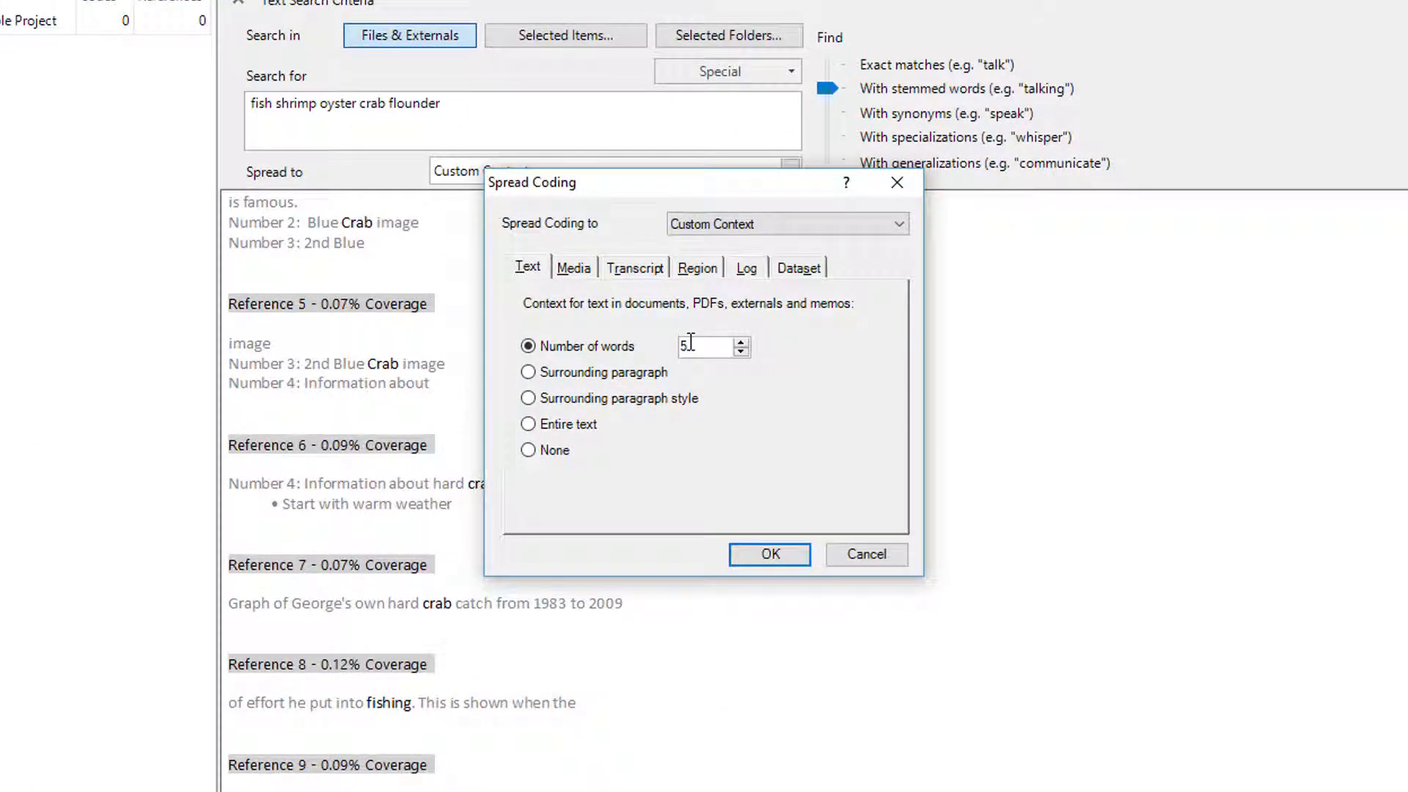
key("BackSpace")
type("15")
left_click(751, 271)
left_click_drag(700, 347, 594, 351)
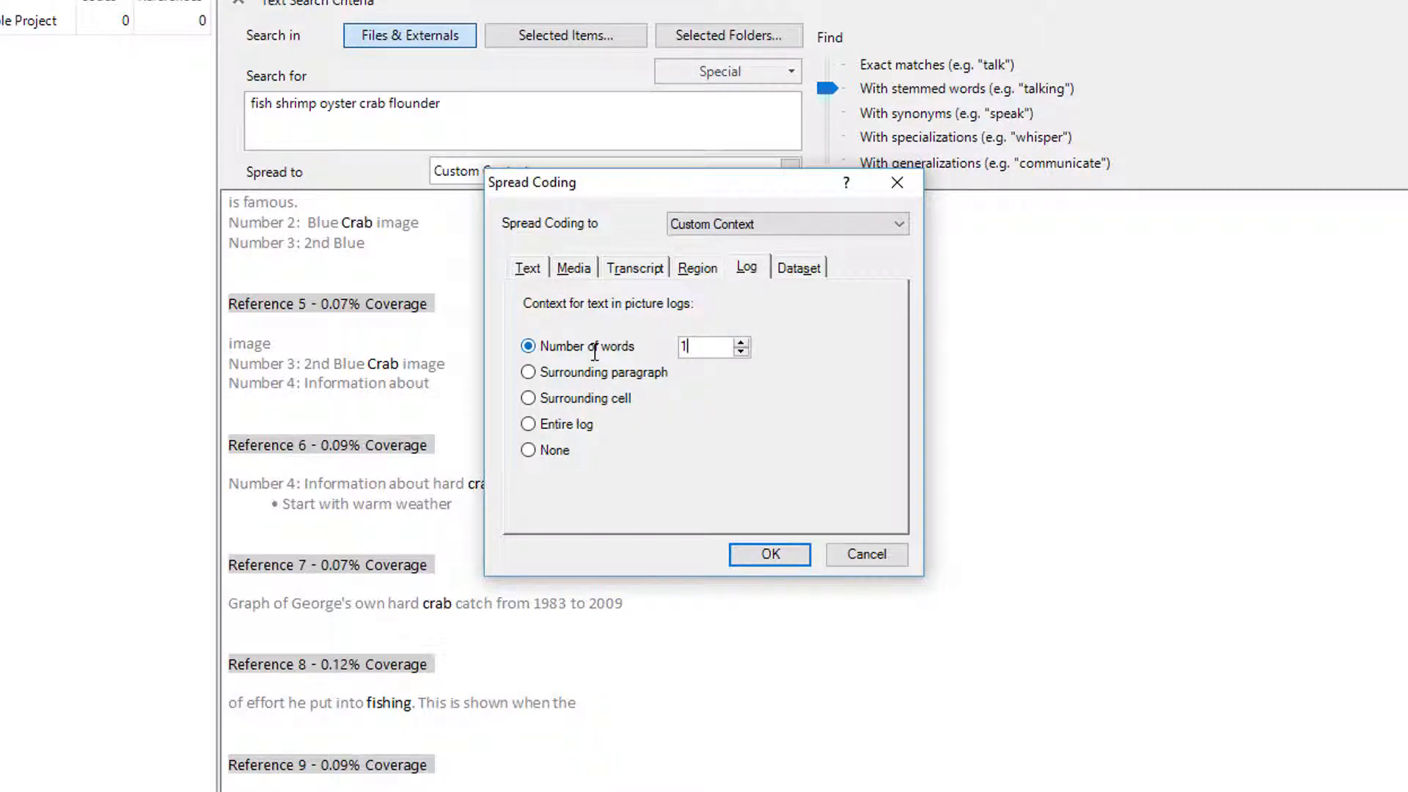
type("15")
left_click(799, 268)
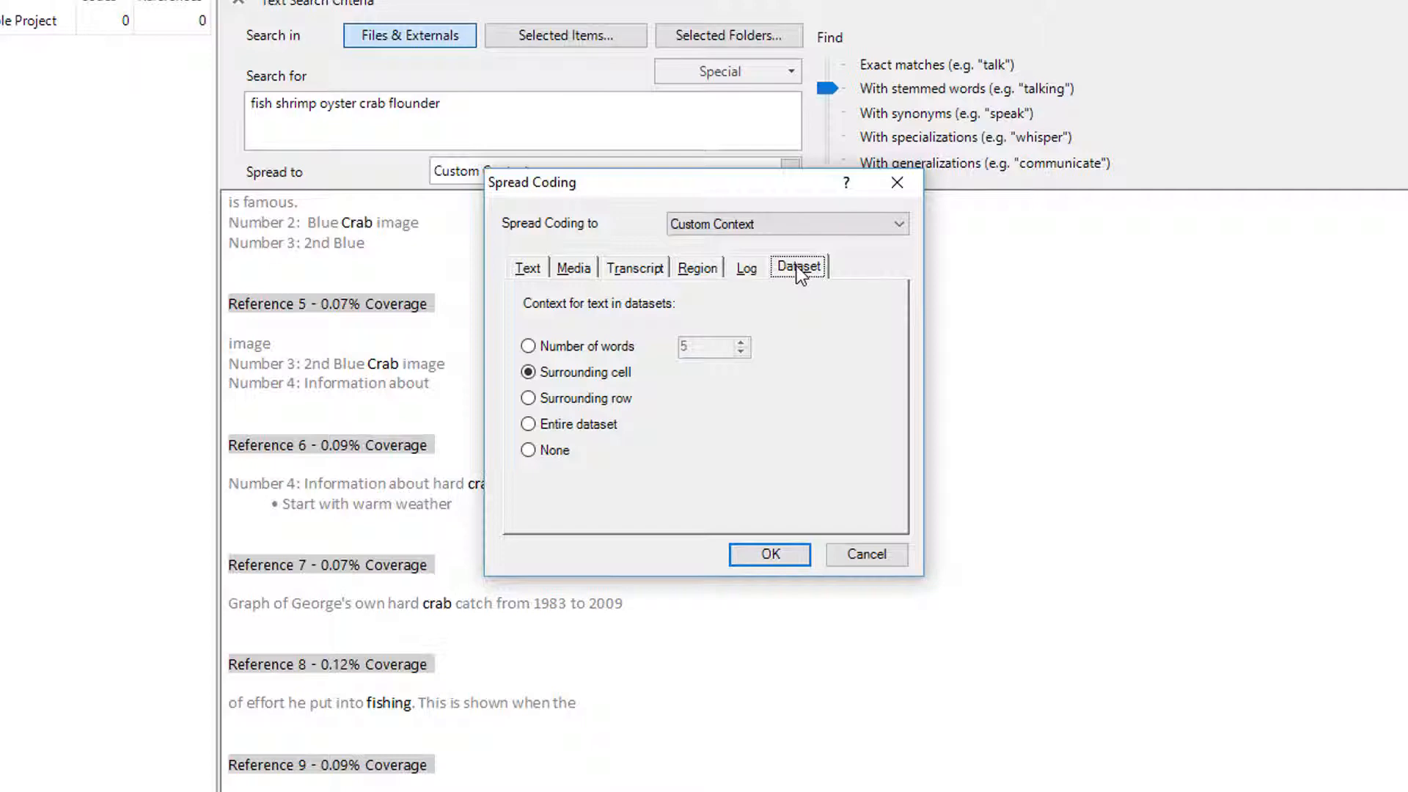
left_click(779, 544)
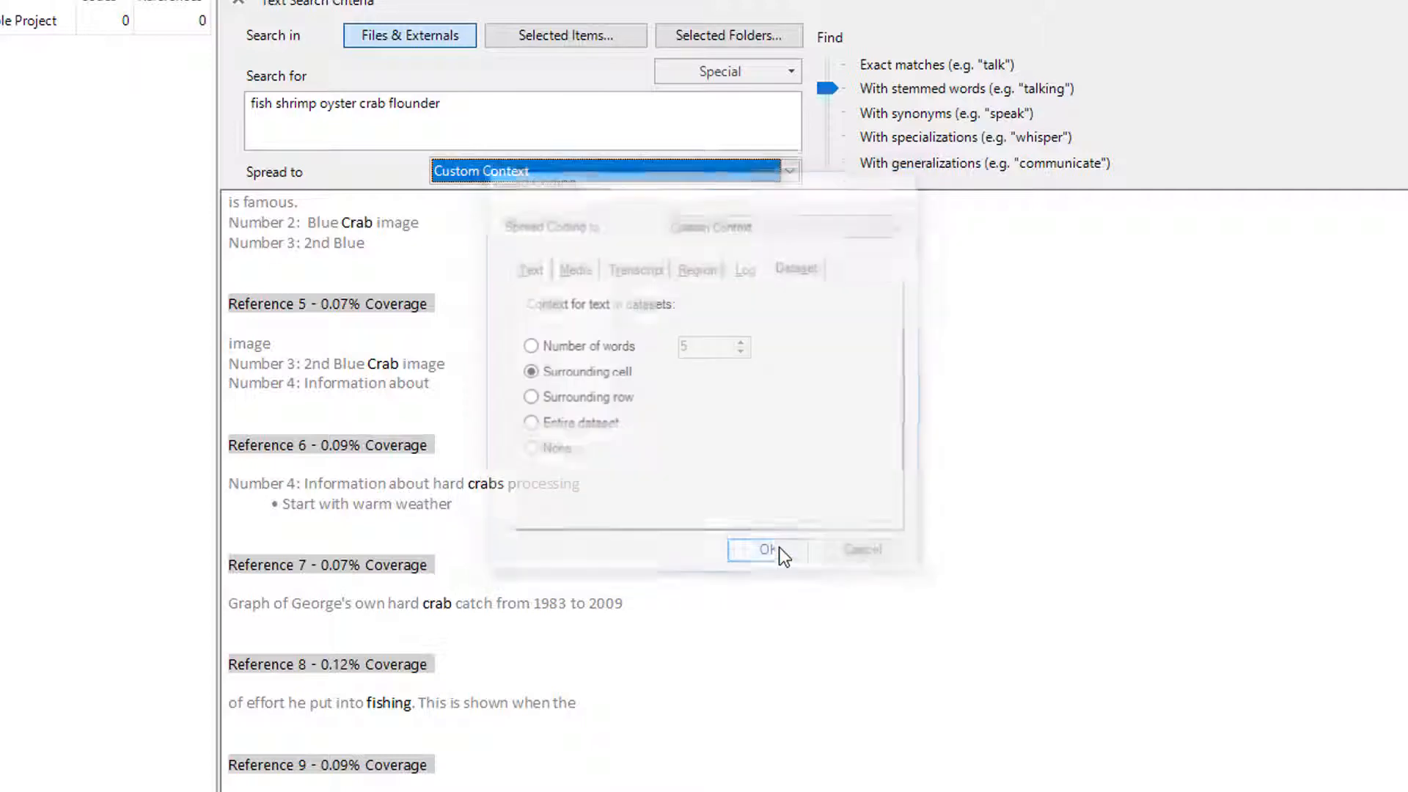
left_click(1203, 139)
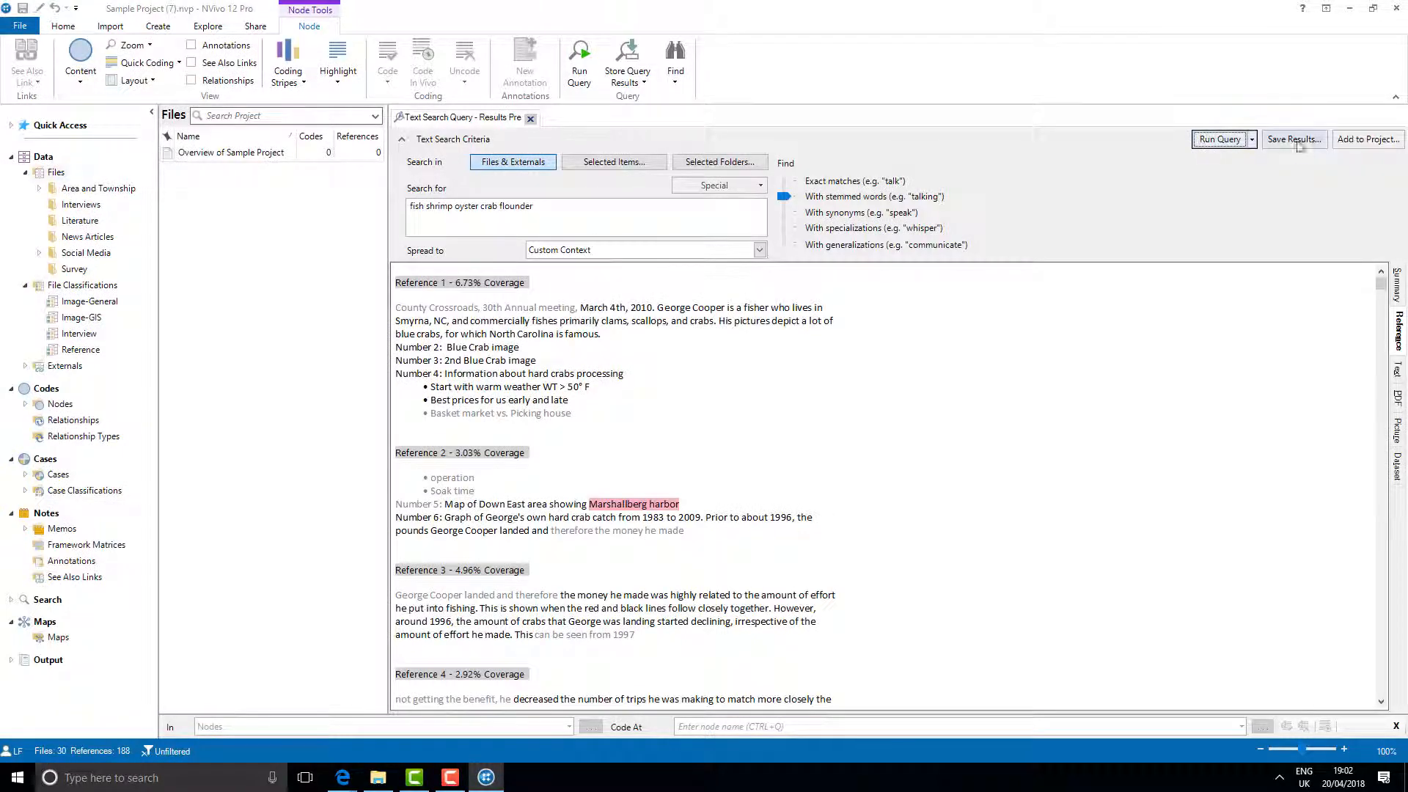
Save the query results as a new code named "TS_ Fishing" located in Nodes, with the results set to open.
left_click(1295, 141)
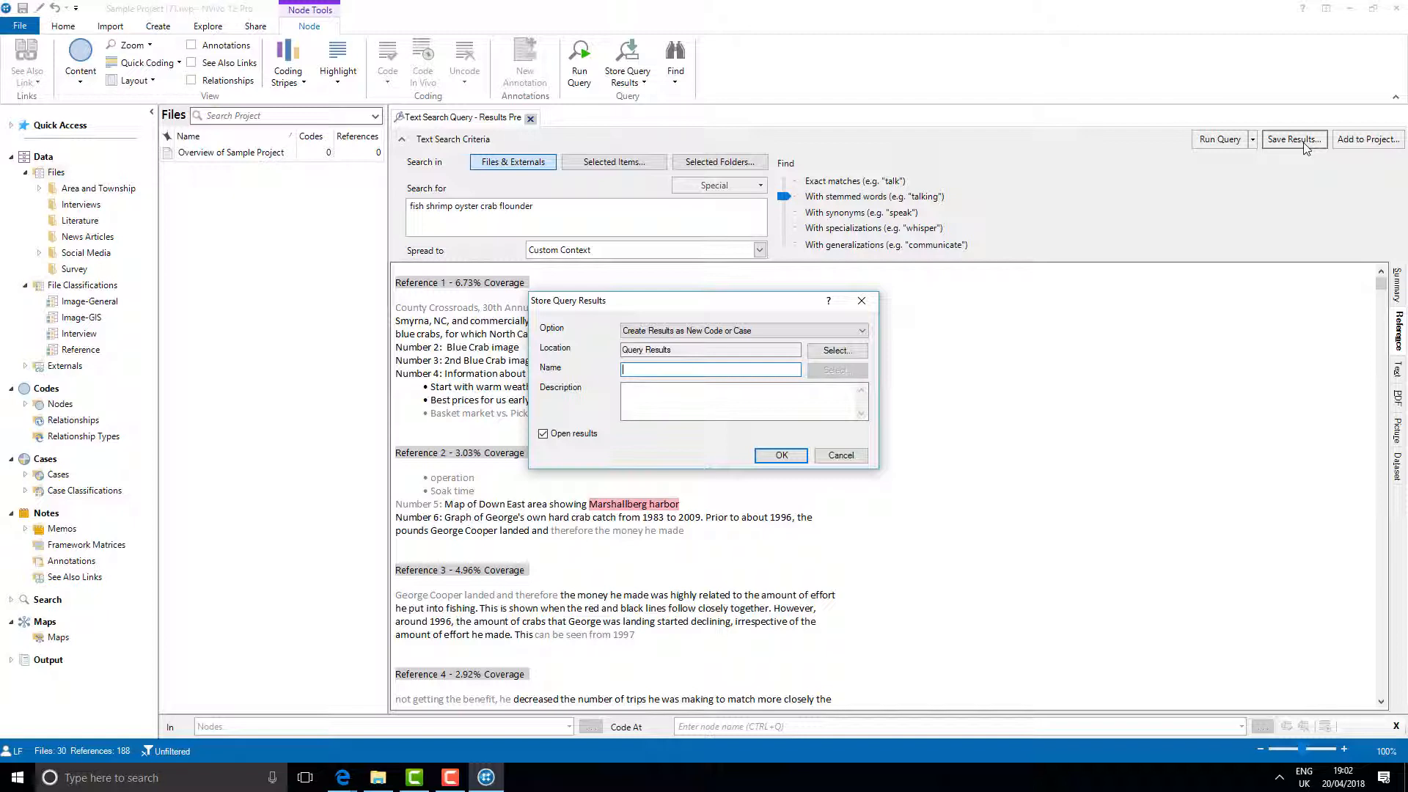
left_click(821, 355)
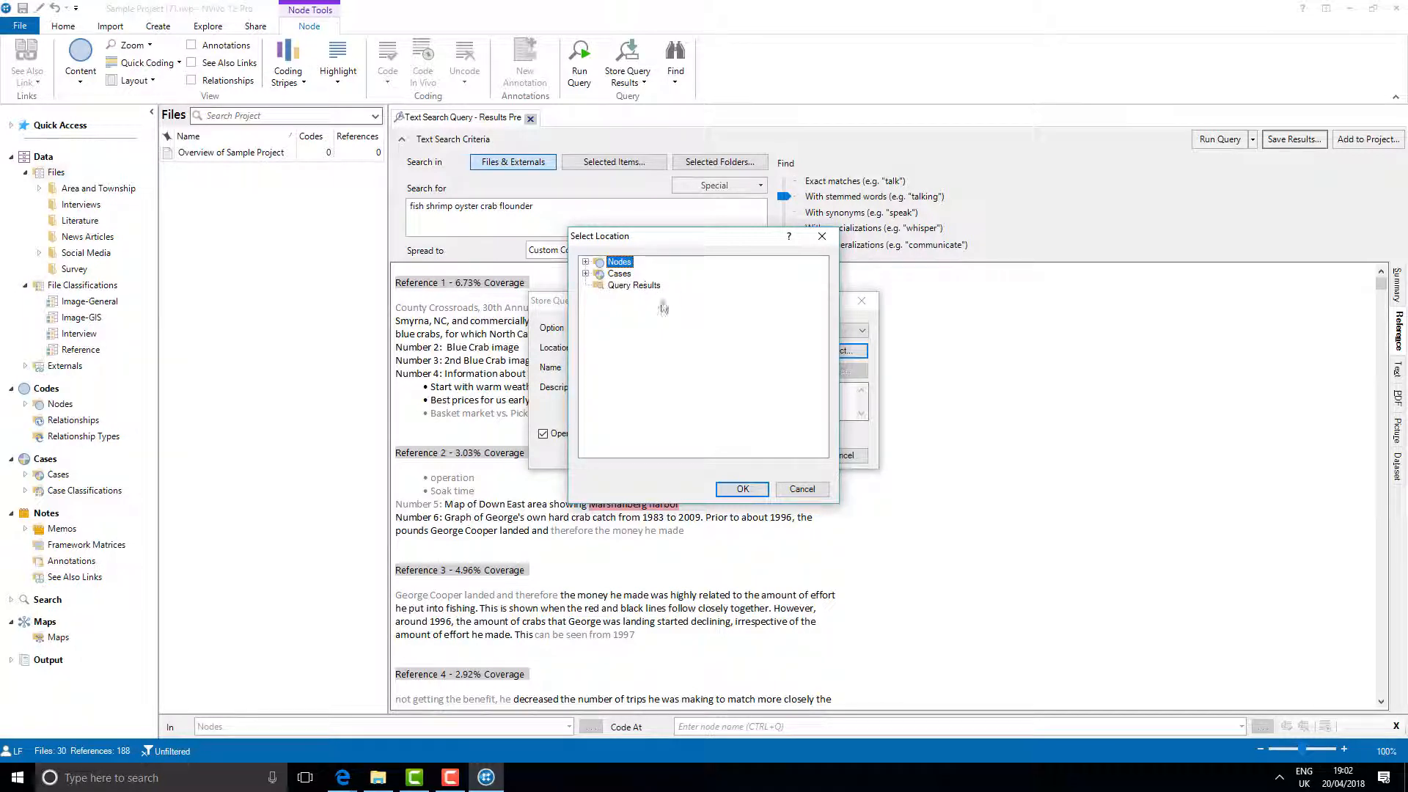
left_click(742, 489)
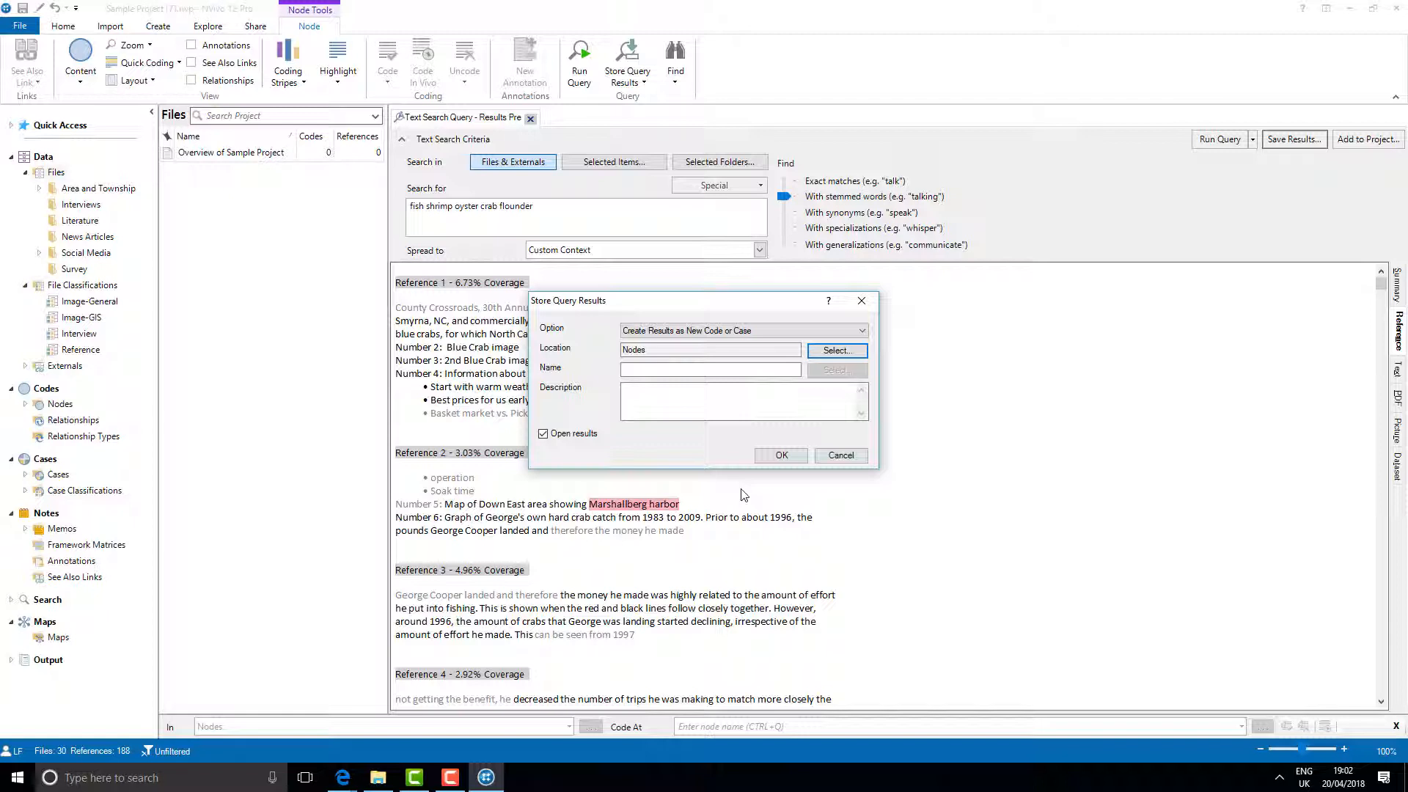
left_click(733, 370)
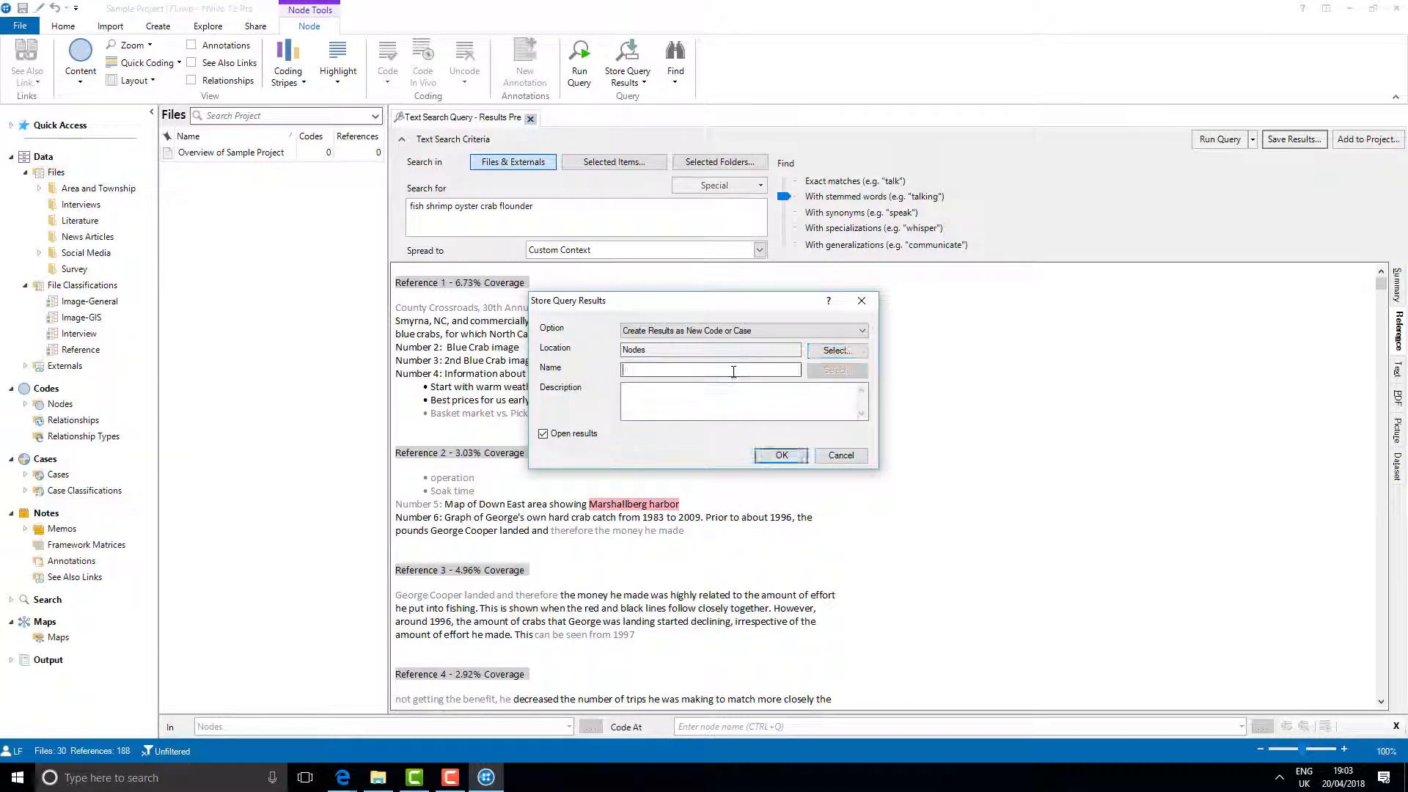
type("TS_ Fishing")
left_click(781, 455)
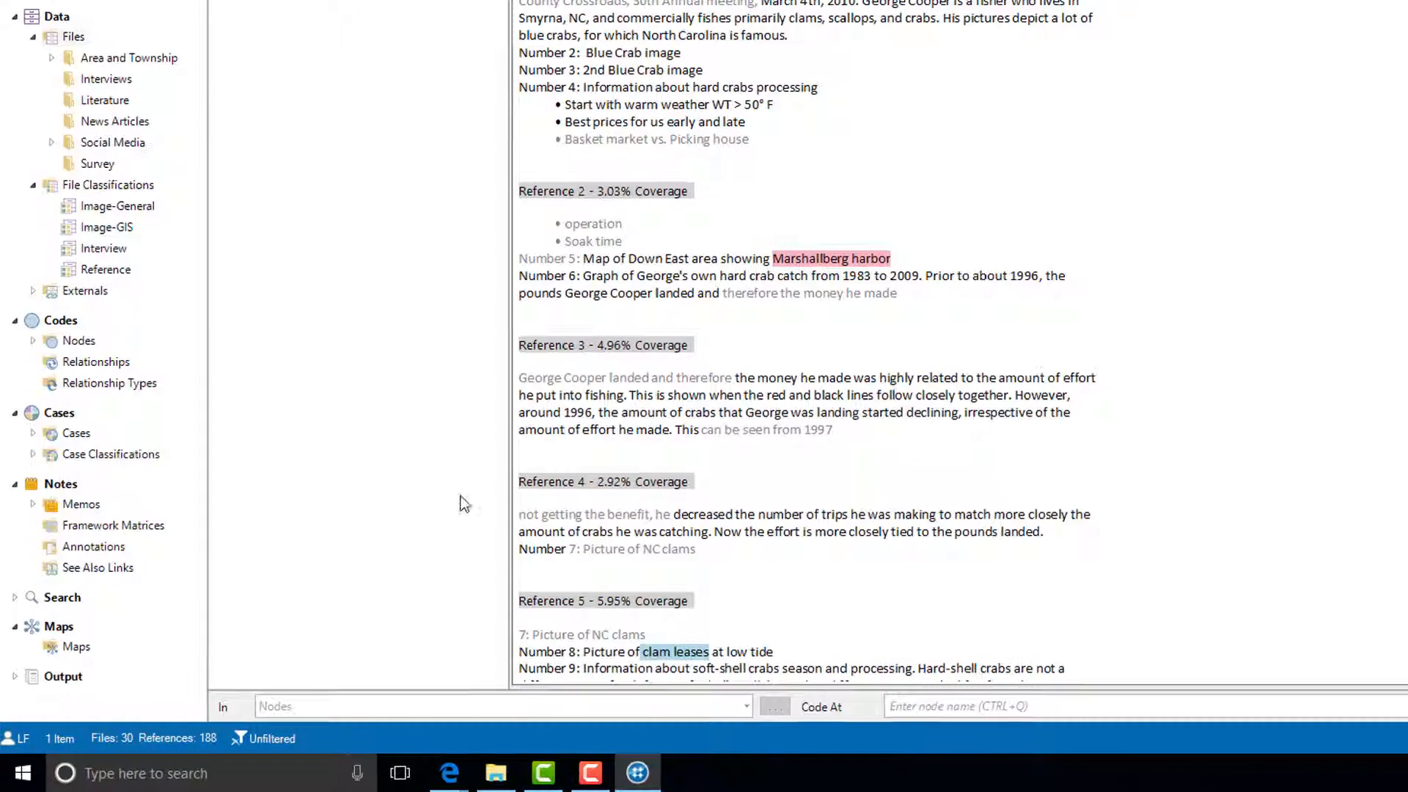
Open the Query Results folder in the project's Search section.
left_click(15, 598)
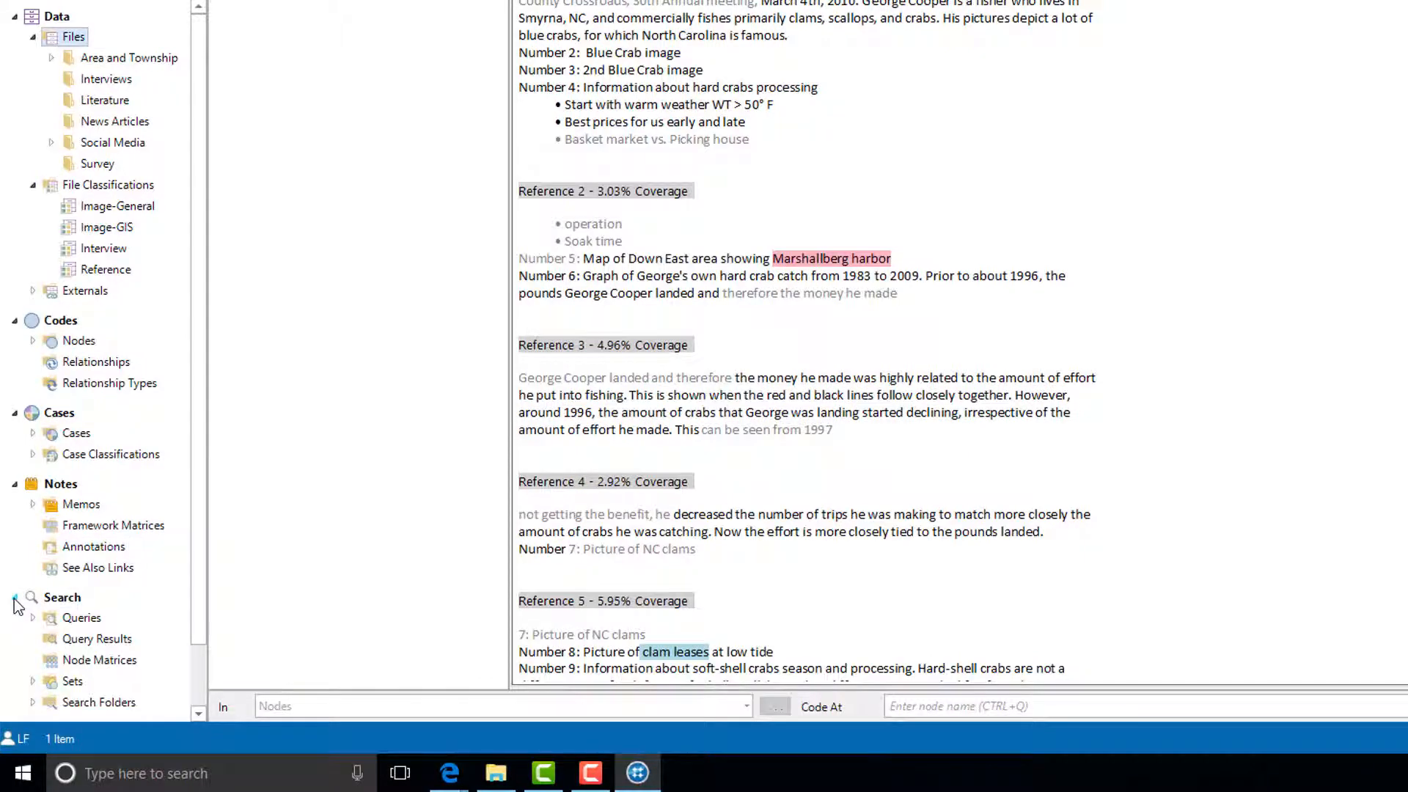
left_click(80, 639)
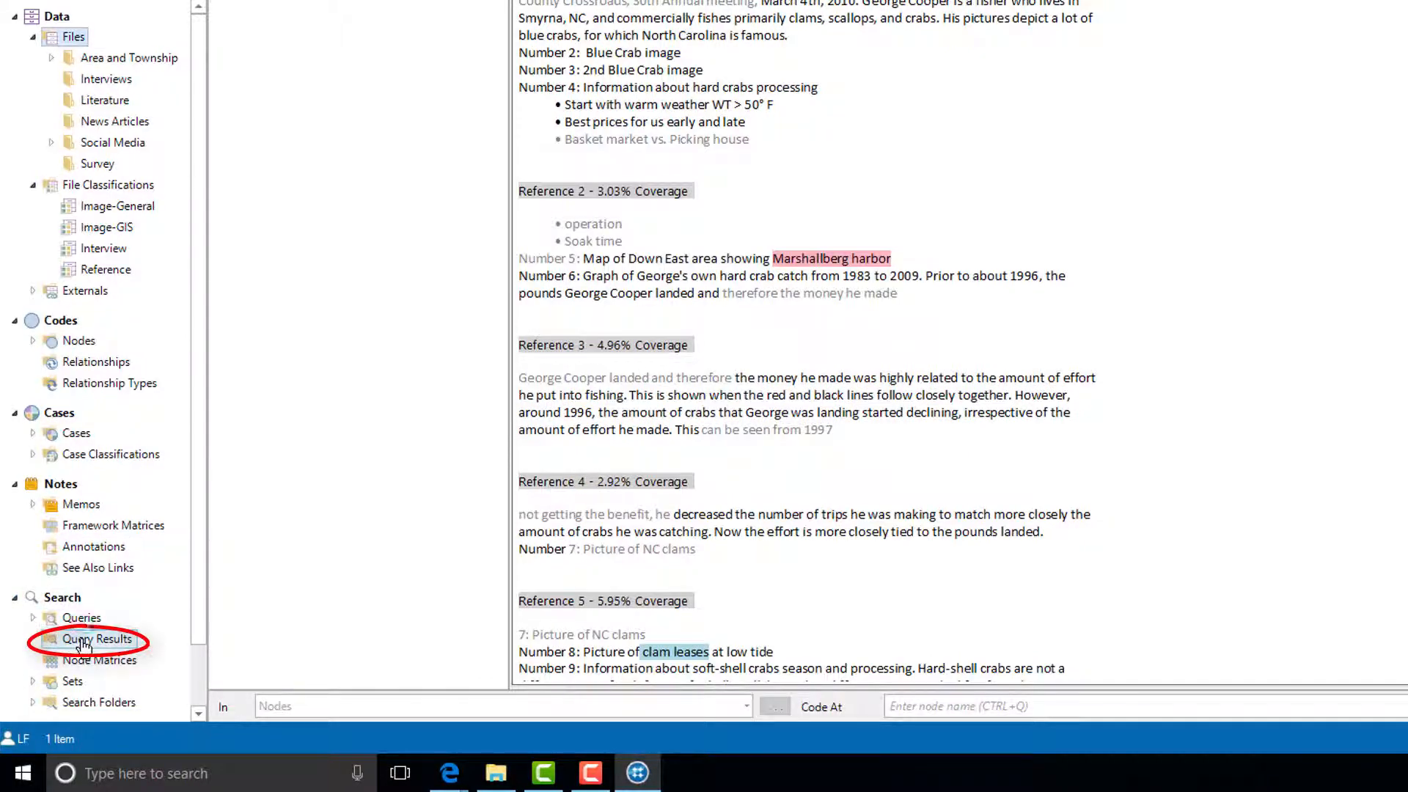